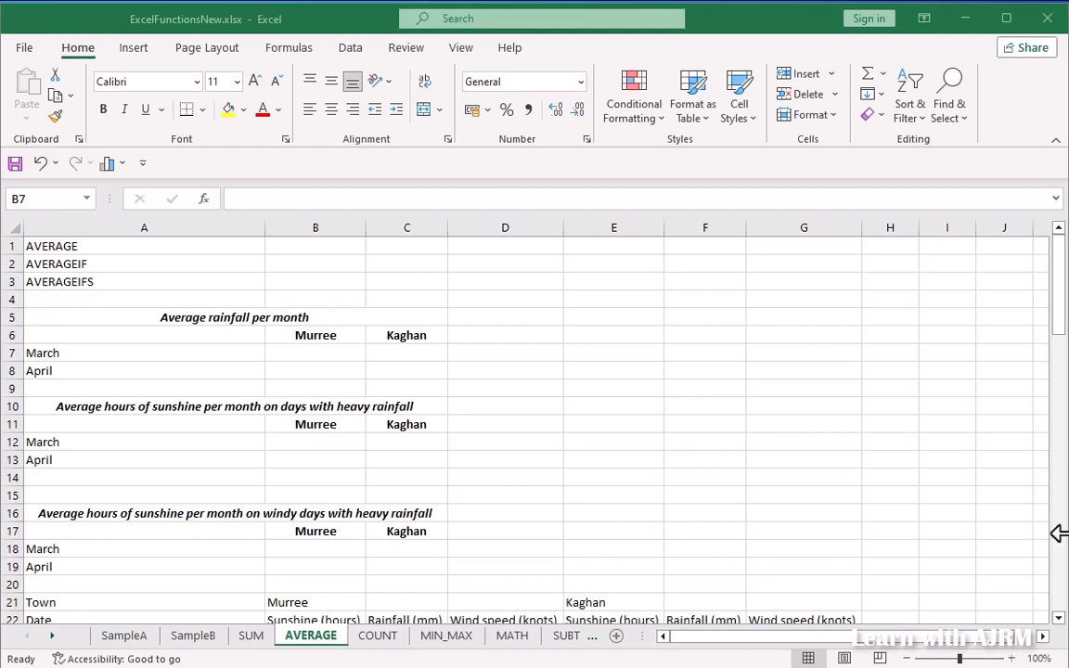
- Calculate Murree's average March rainfall in cell B7 with the AVERAGE function over C23:C53
{"action": "scroll", "coordinate": [322, 365], "scroll_direction": "down", "scroll_amount": 6}
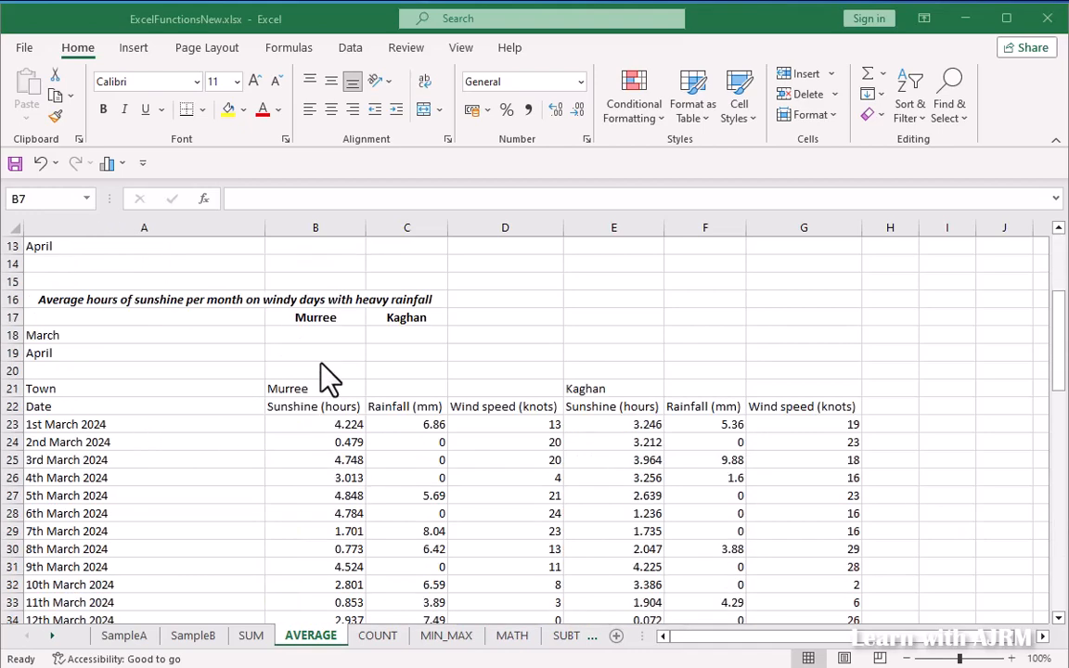
{"action": "scroll", "coordinate": [327, 376], "scroll_direction": "down", "scroll_amount": 1}
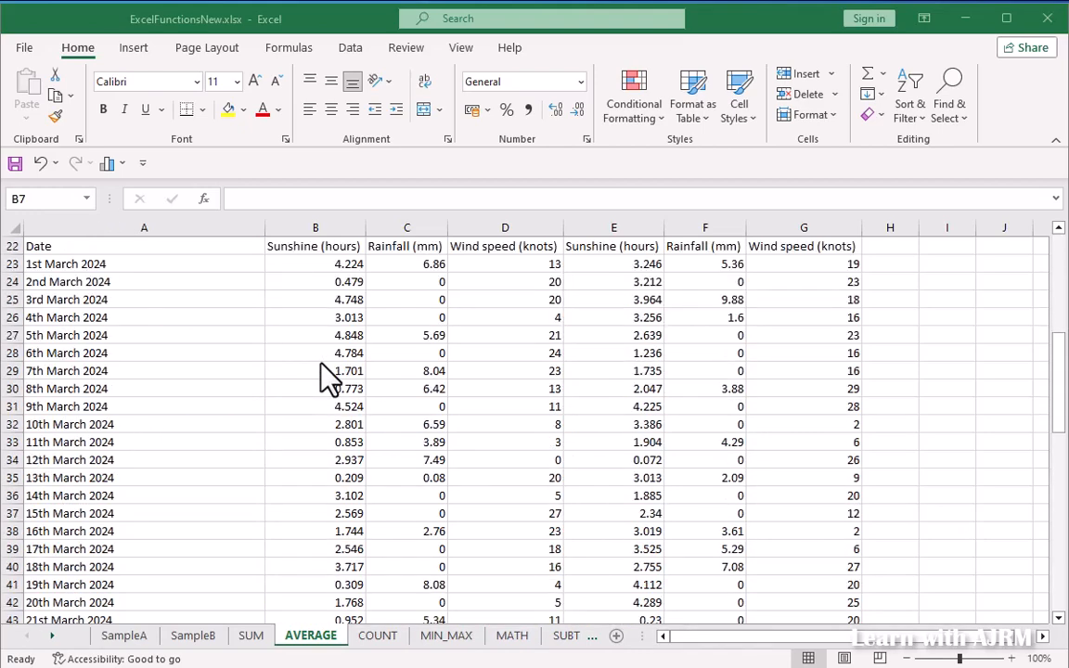
{"action": "scroll", "coordinate": [327, 376], "scroll_direction": "up", "scroll_amount": 1}
{"action": "scroll", "coordinate": [330, 379], "scroll_direction": "up", "scroll_amount": 6}
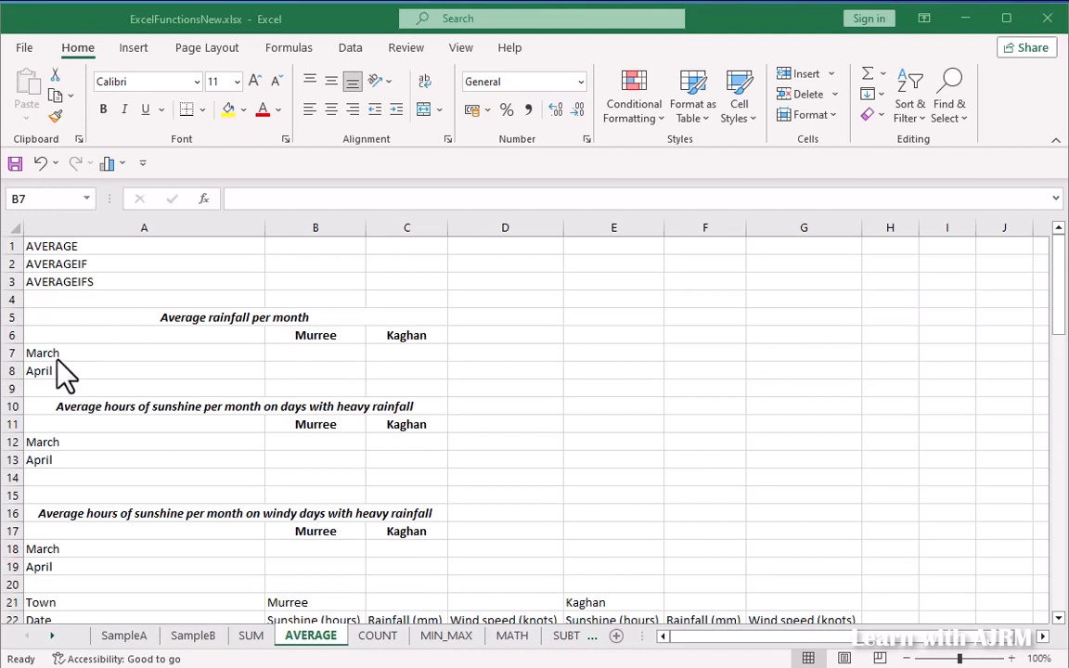
{"action": "left_click", "coordinate": [316, 351]}
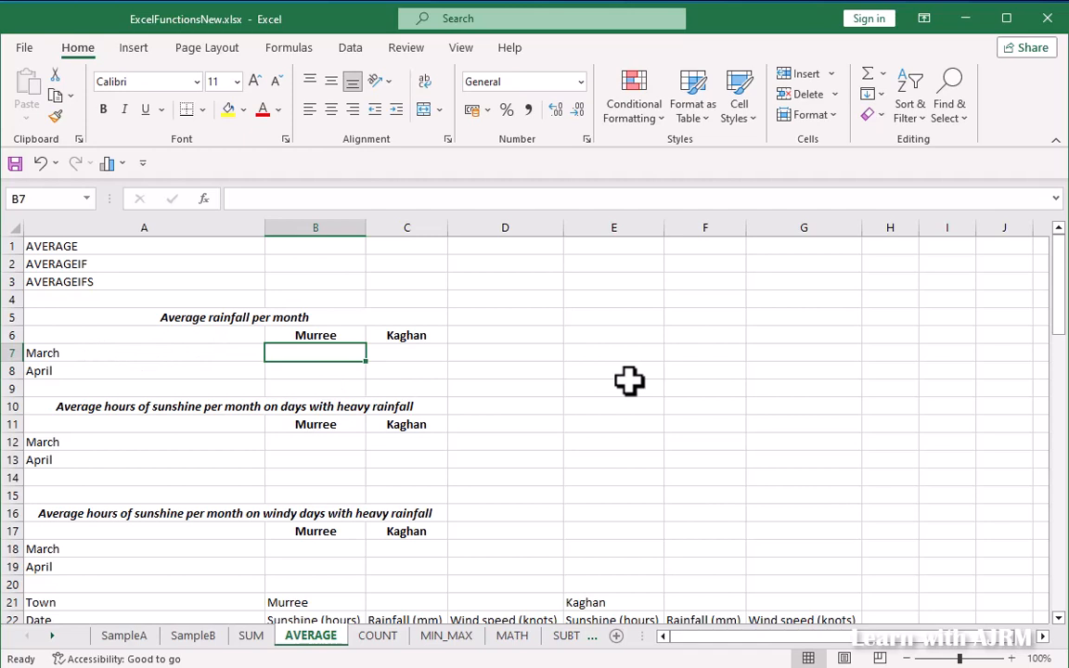
{"action": "type", "text": "=aver"}
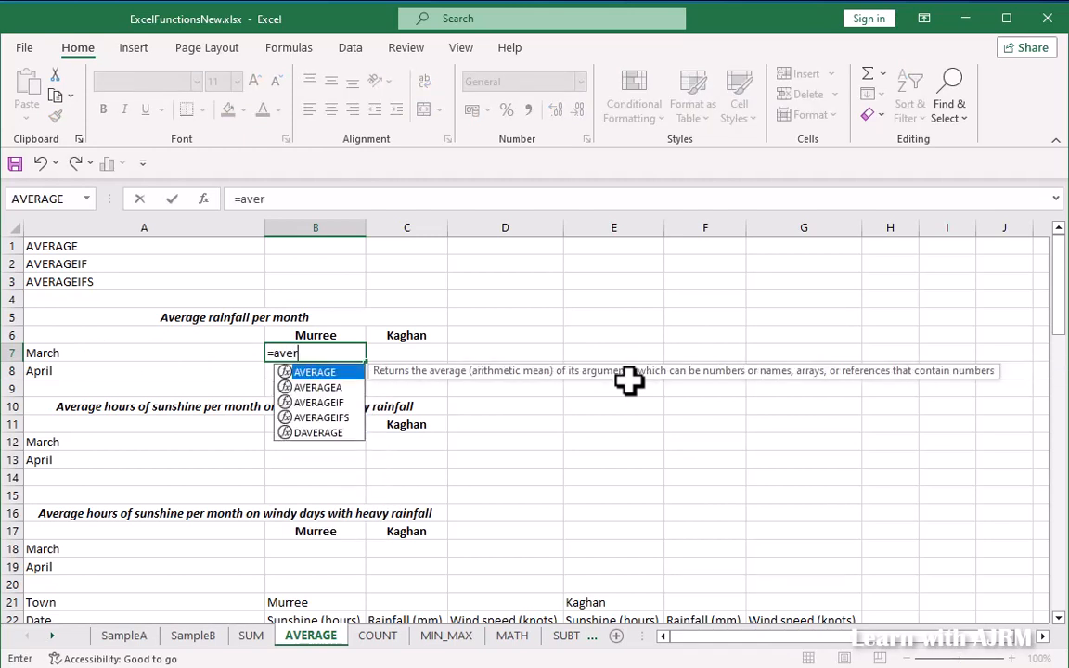
{"action": "type", "text": "age("}
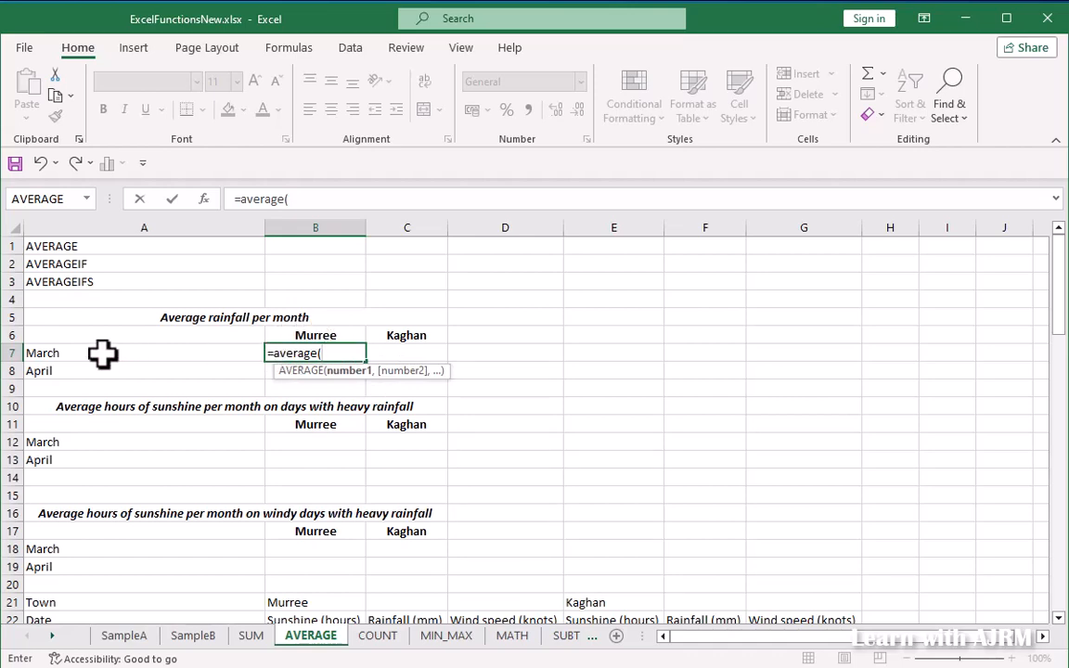
{"action": "scroll", "coordinate": [468, 482], "scroll_direction": "down", "scroll_amount": 1}
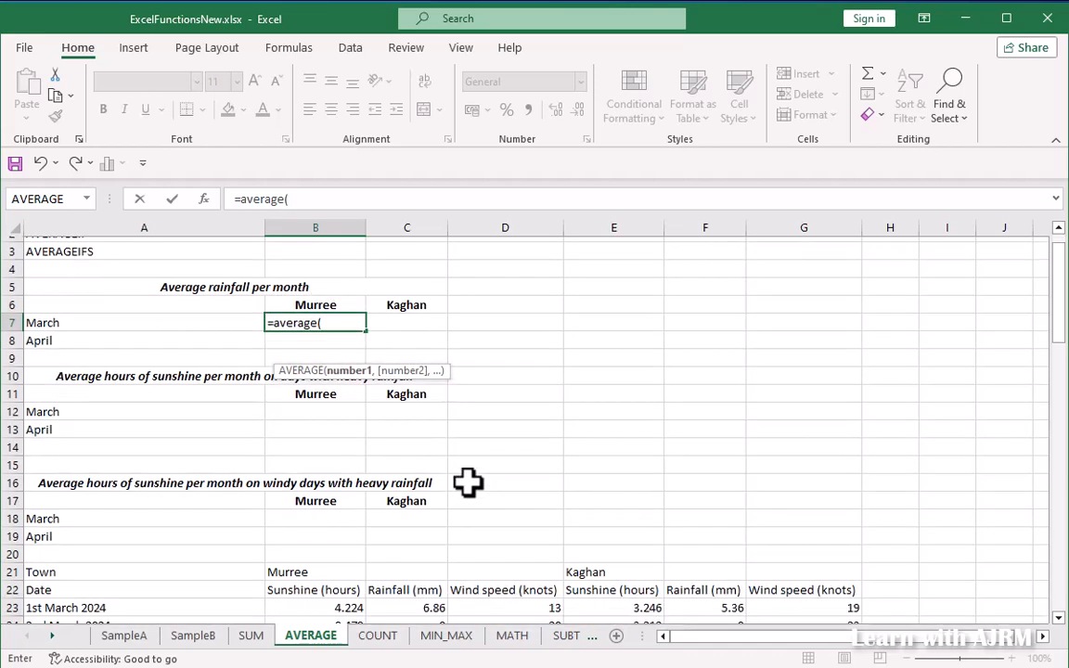
{"action": "scroll", "coordinate": [468, 482], "scroll_direction": "down", "scroll_amount": 3}
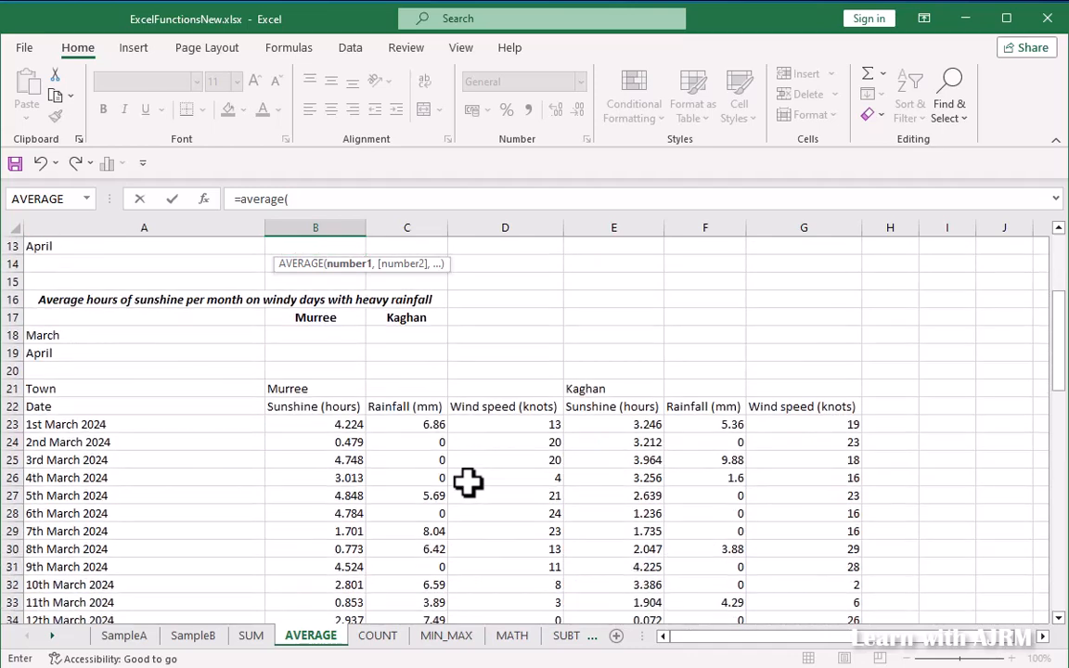
{"action": "left_click", "coordinate": [396, 424]}
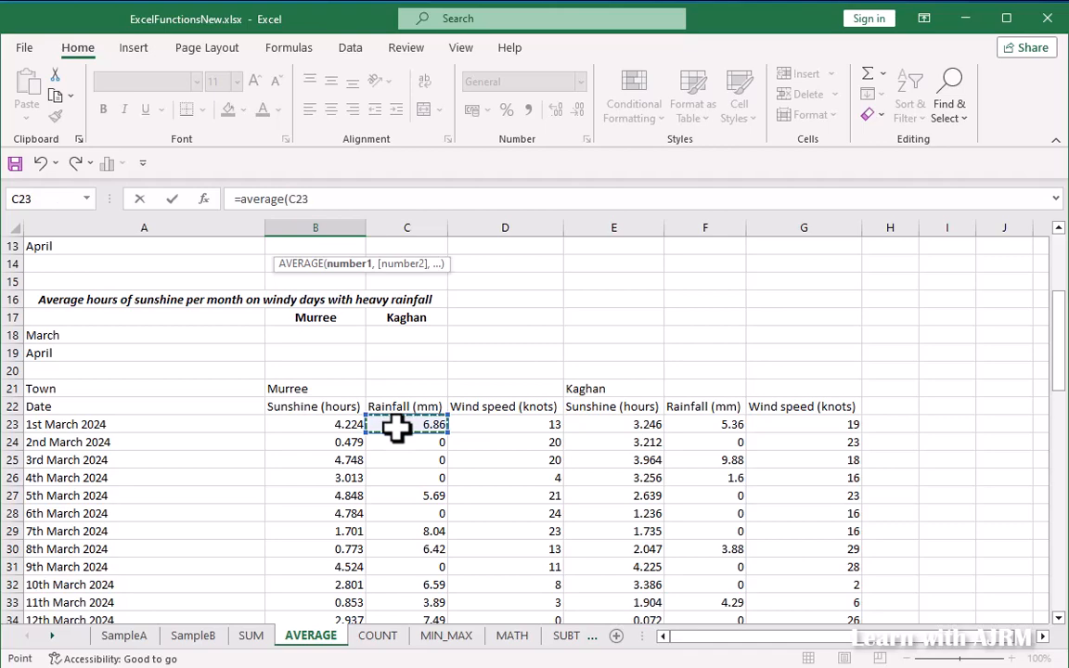
{"action": "left_click_drag", "start_coordinate": [396, 424], "coordinate": [438, 533]}
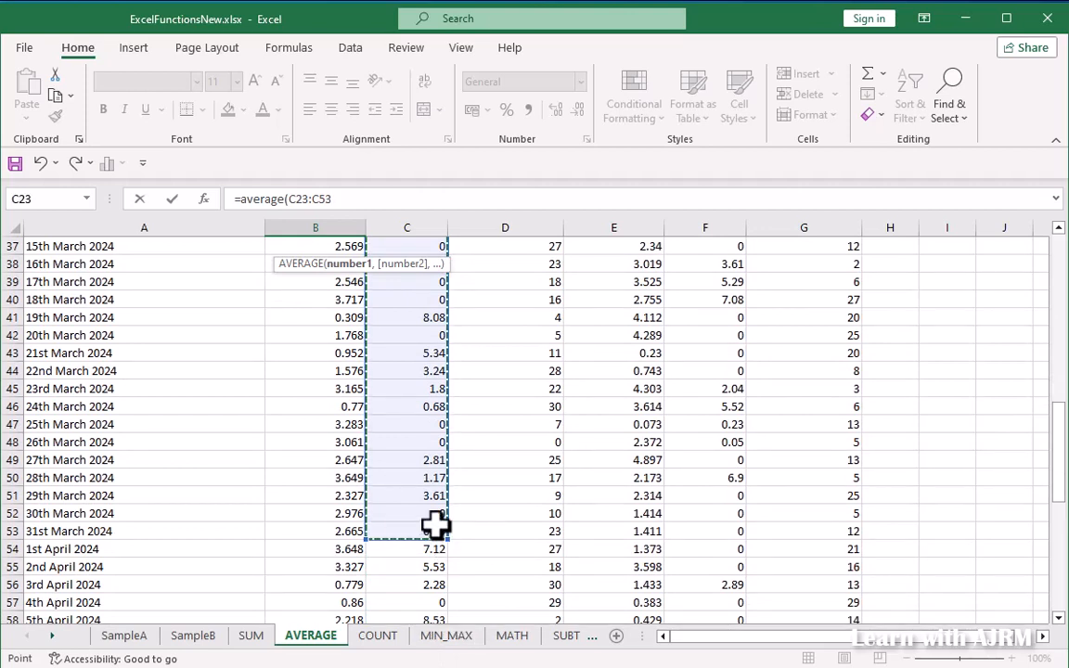
{"action": "type", "text": ")"}
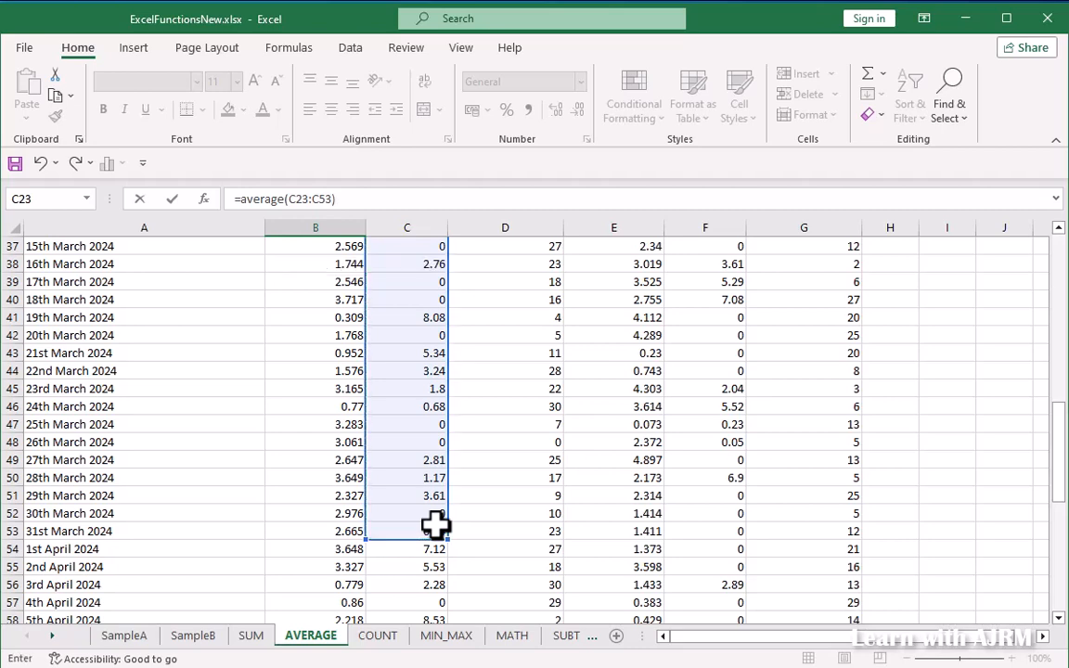
{"action": "key", "text": "Return"}
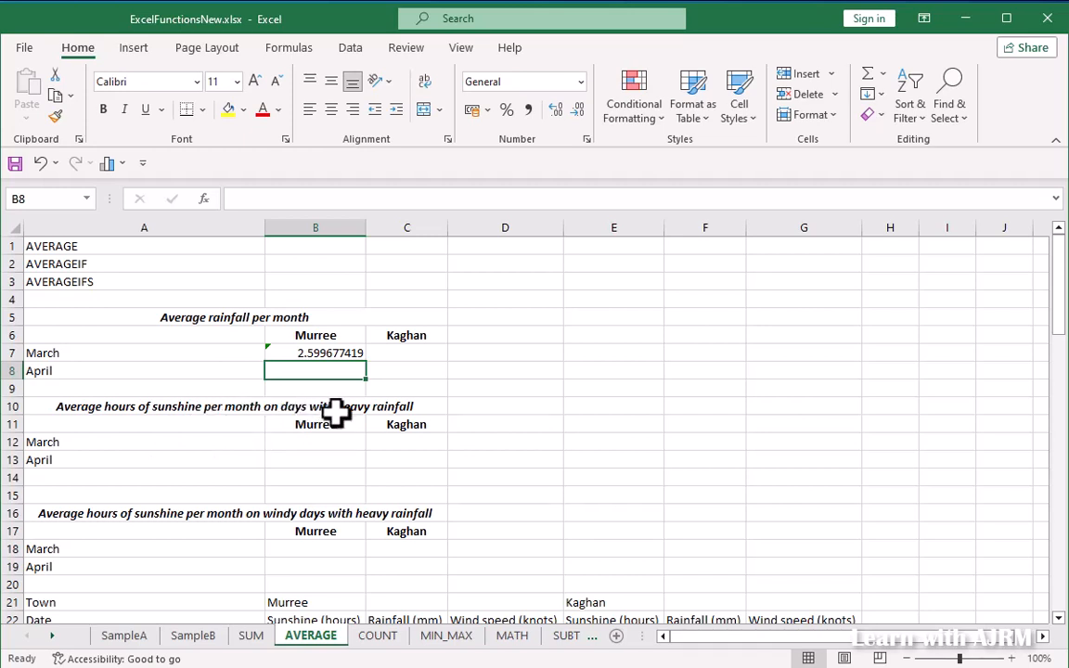
- Begin an AVERAGEIF formula in cell B12 with Murree's March rainfall, C23:C53, as the criteria range
{"action": "scroll", "coordinate": [336, 413], "scroll_direction": "down", "scroll_amount": 5}
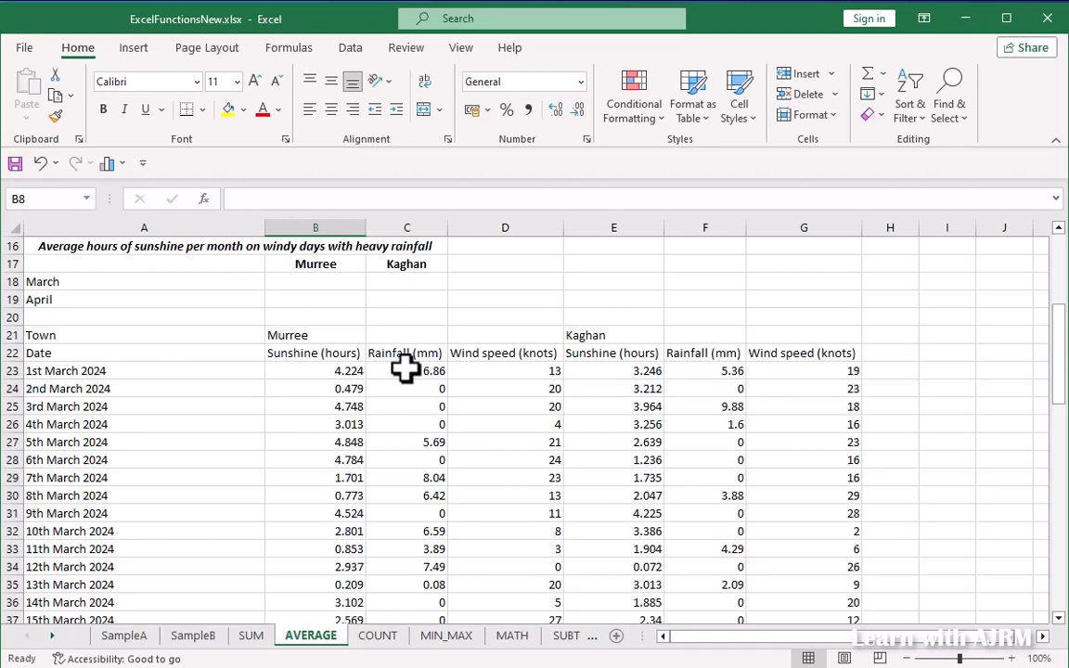
{"action": "scroll", "coordinate": [406, 369], "scroll_direction": "up", "scroll_amount": 5}
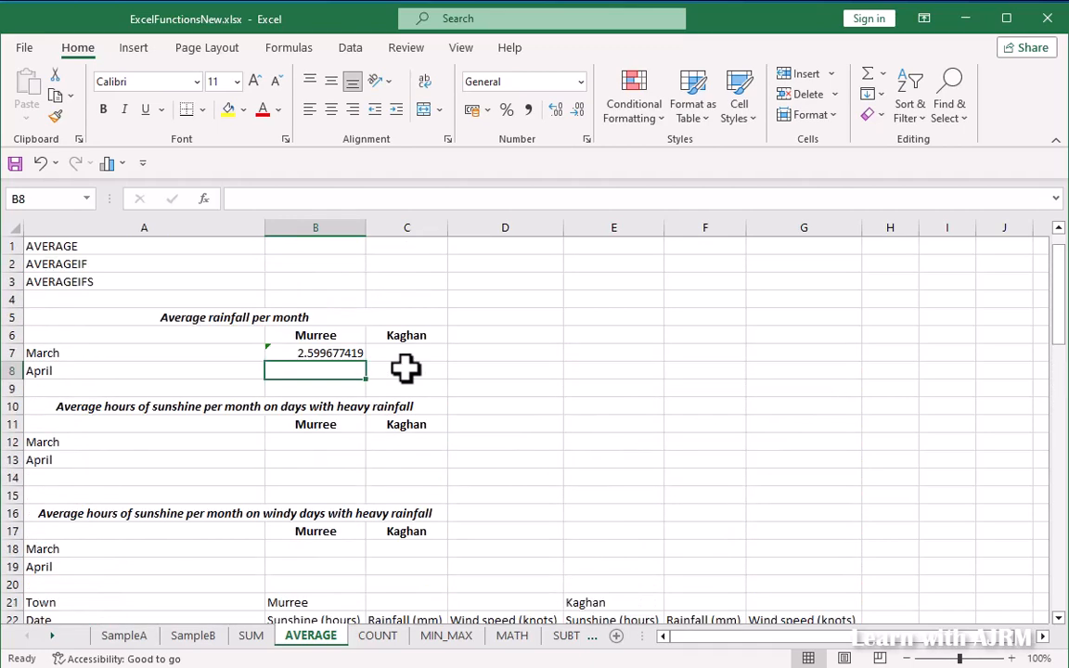
{"action": "left_click", "coordinate": [327, 446]}
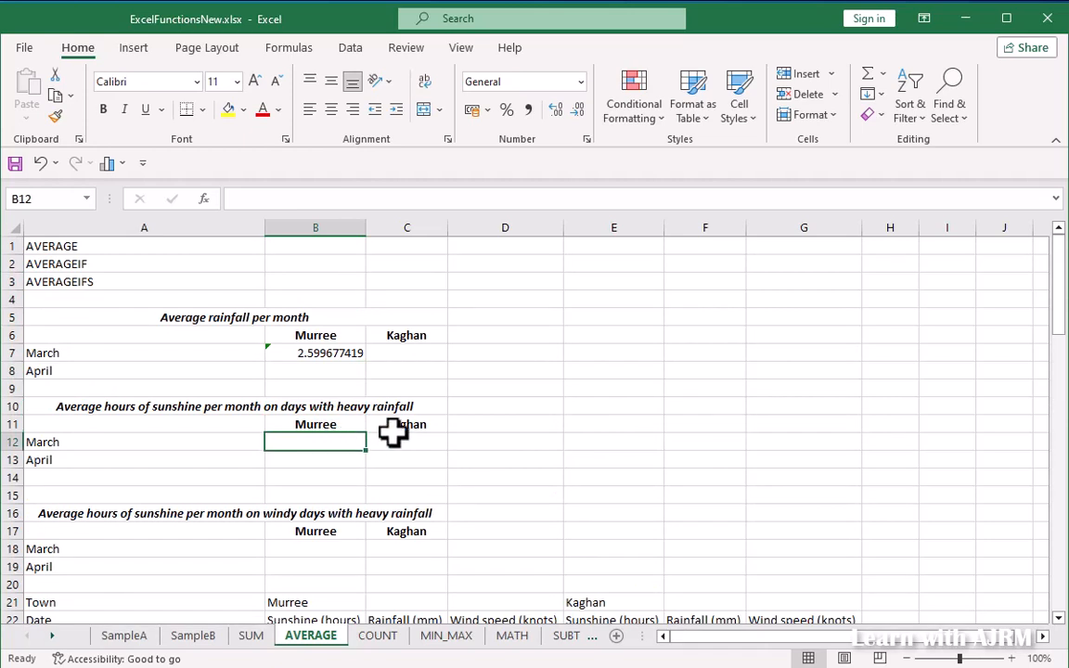
{"action": "type", "text": "="}
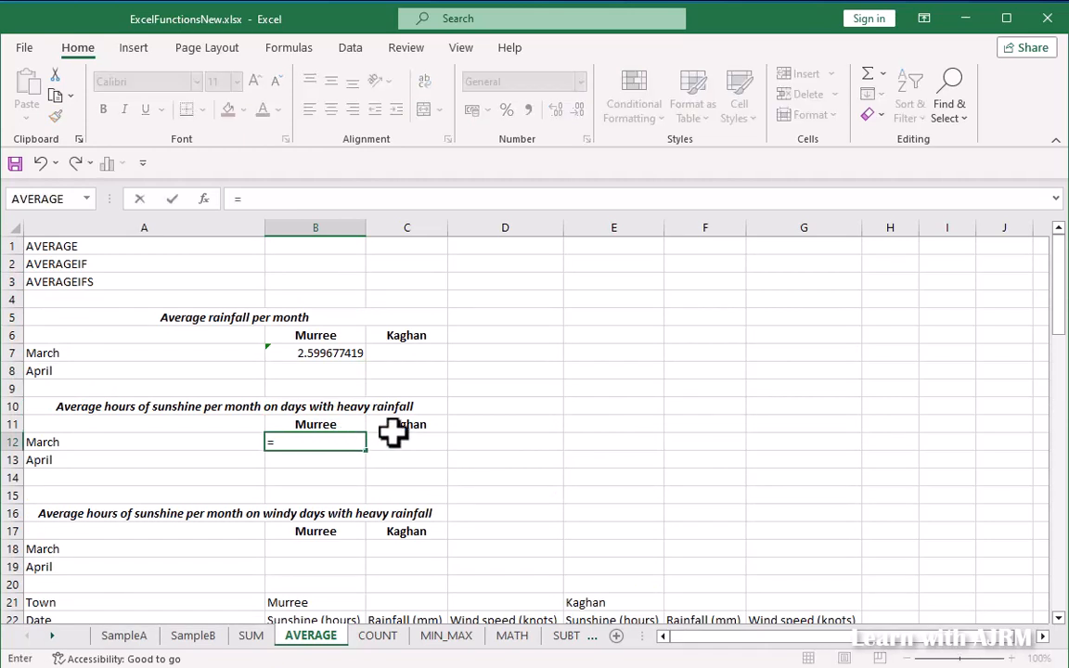
{"action": "type", "text": "AVERAGEIF"}
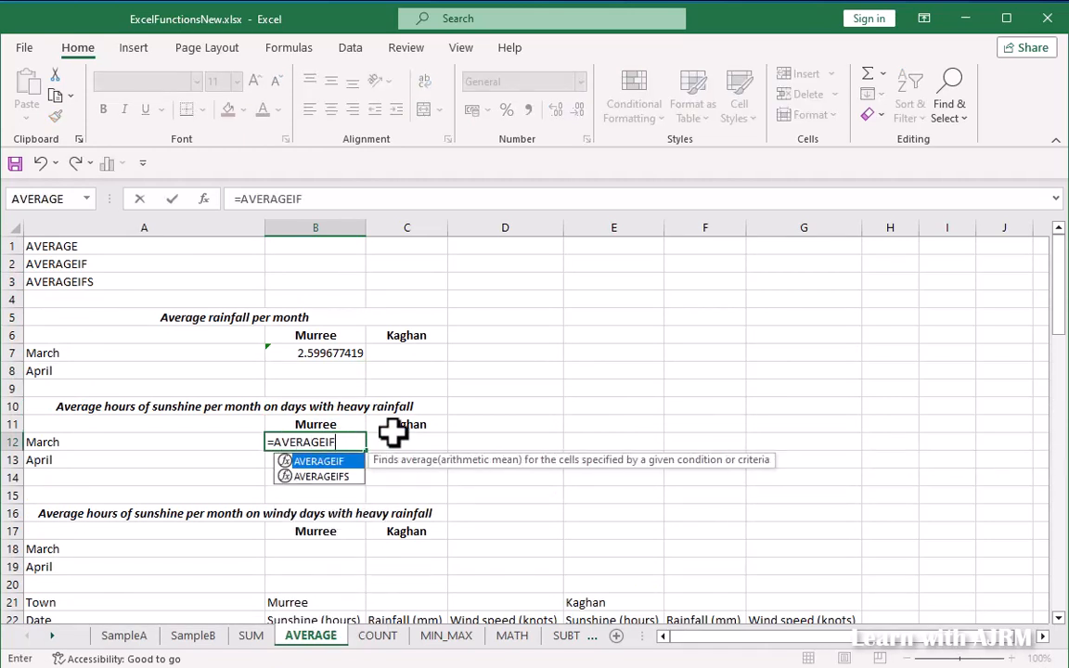
{"action": "type", "text": "("}
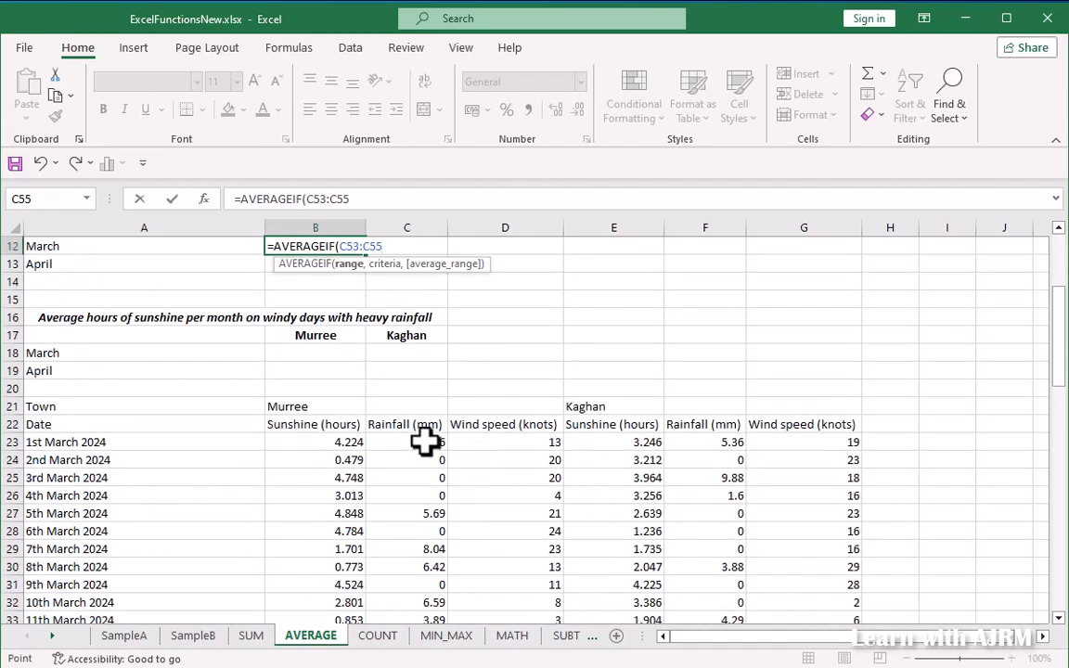
{"action": "scroll", "coordinate": [423, 432], "scroll_direction": "down", "scroll_amount": 3}
{"action": "scroll", "coordinate": [422, 413], "scroll_direction": "up", "scroll_amount": 1}
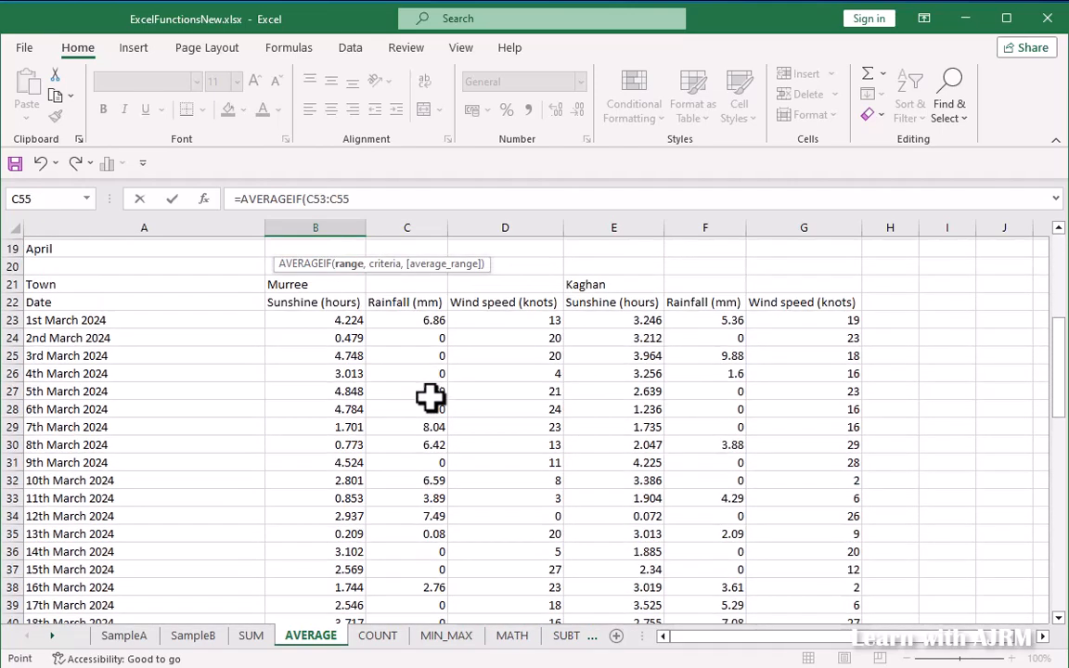
{"action": "left_click_drag", "start_coordinate": [425, 335], "coordinate": [425, 446]}
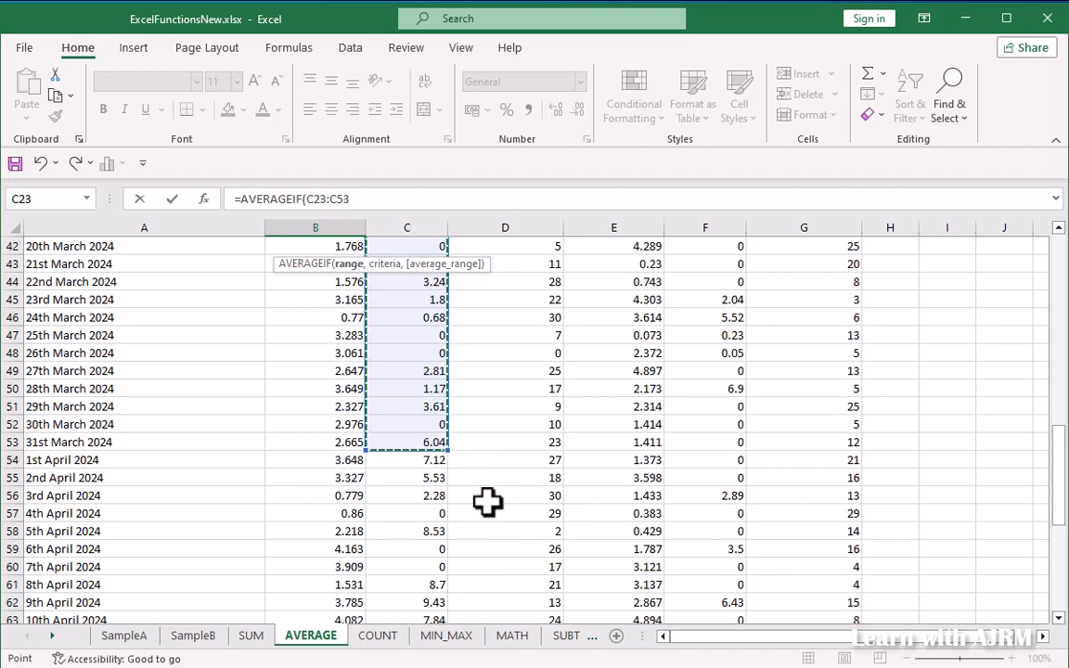
{"action": "type", "text": ","}
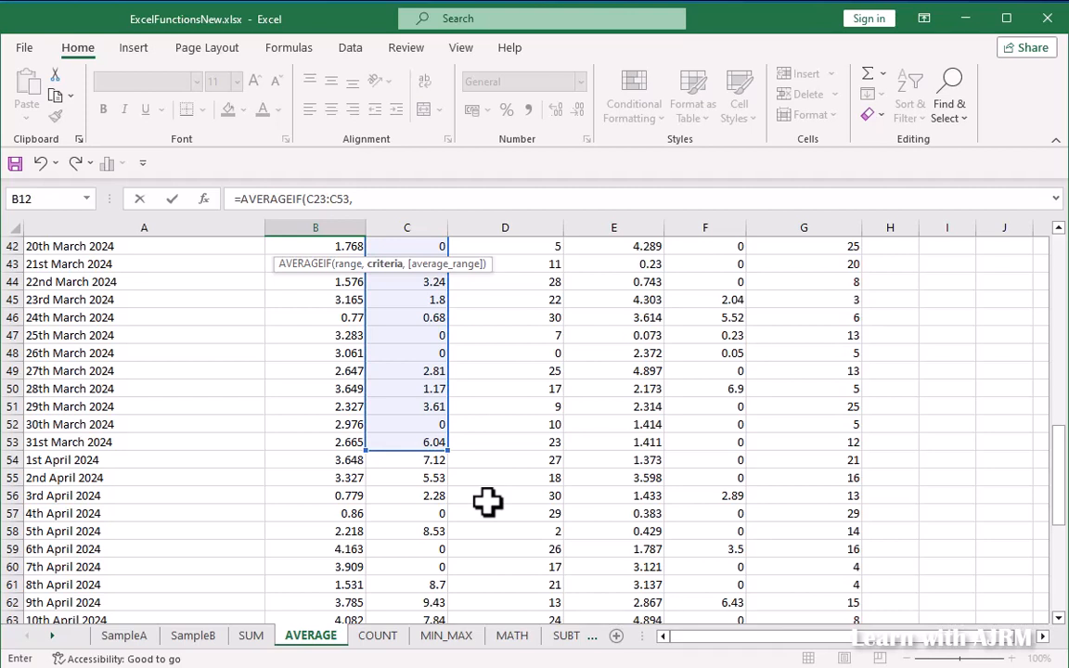
- Complete the AVERAGEIF formula with the criterion ">7.5" and Murree's March sunshine hours, B23:B53, as the average range
{"action": "type", "text": "\">7.5"}
{"action": "type", "text": ","}
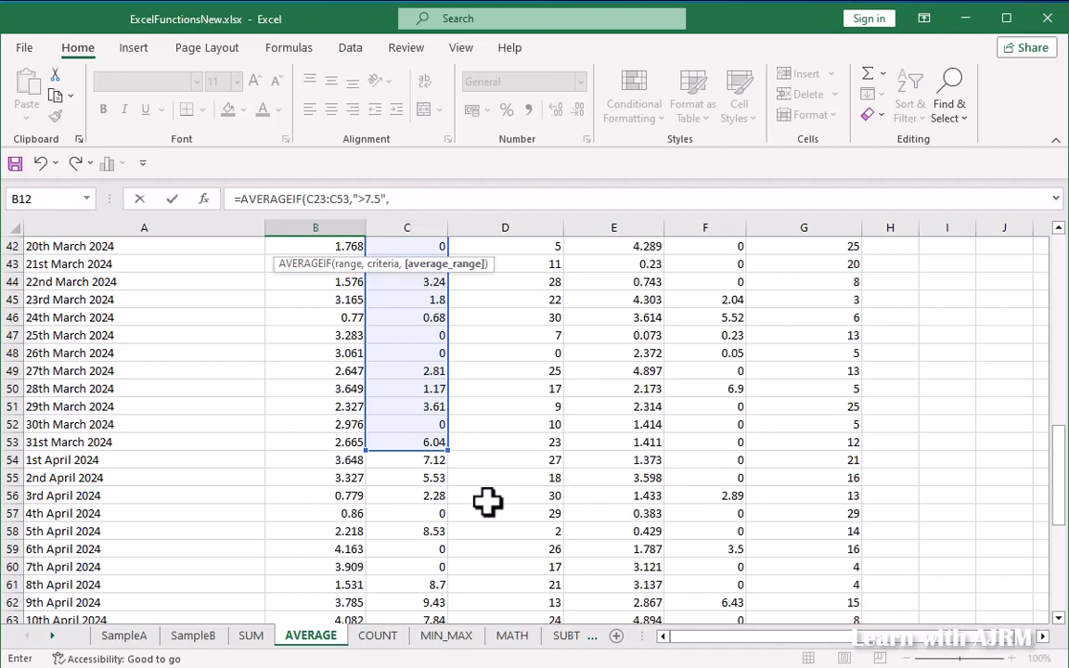
{"action": "scroll", "coordinate": [485, 502], "scroll_direction": "up", "scroll_amount": 8}
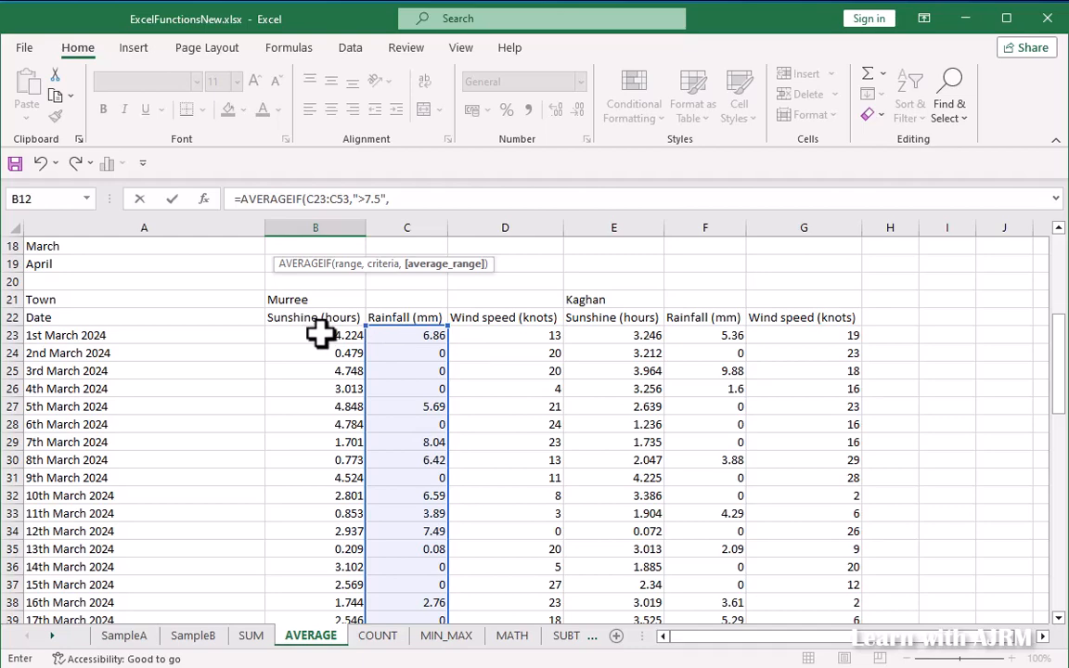
{"action": "mouse_move", "coordinate": [320, 335]}
{"action": "left_mouse_down"}
{"action": "mouse_move", "coordinate": [318, 526]}
{"action": "mouse_move", "coordinate": [362, 631]}
{"action": "mouse_move", "coordinate": [348, 631]}
{"action": "mouse_move", "coordinate": [355, 352]}
{"action": "mouse_move", "coordinate": [319, 210]}
{"action": "mouse_move", "coordinate": [315, 316]}
{"action": "left_mouse_up"}
{"action": "scroll", "coordinate": [526, 375], "scroll_direction": "up", "scroll_amount": 10}
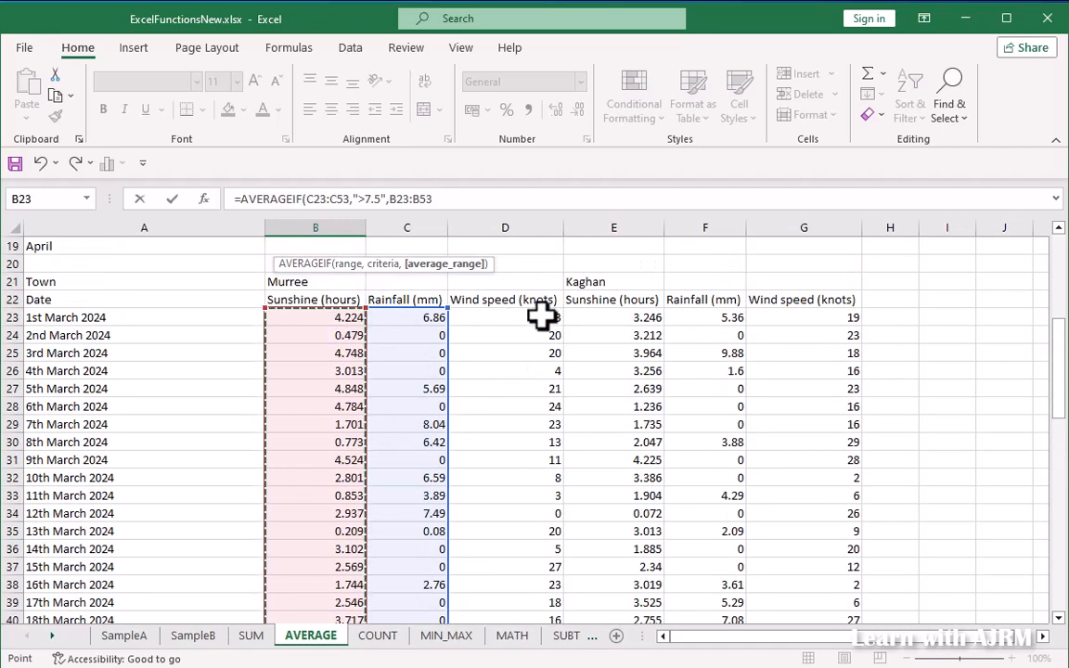
{"action": "type", "text": ")"}
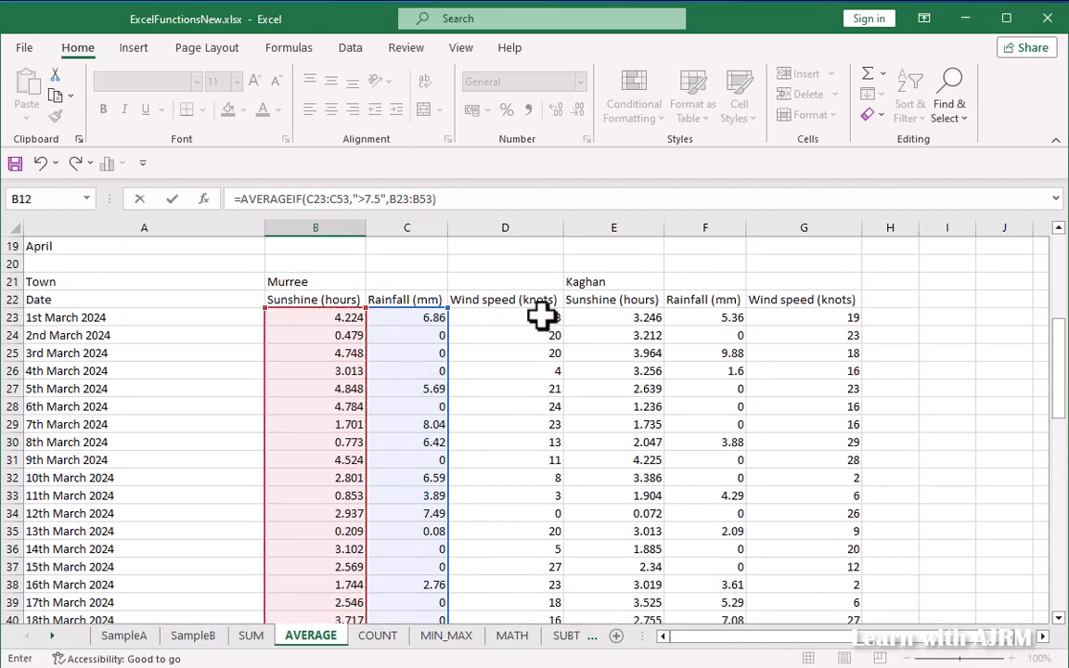
{"action": "key", "text": "Return"}
- Begin an AVERAGEIFS formula in cell B18 with Murree's March sunshine hours, B23:B53, as the average range
{"action": "scroll", "coordinate": [542, 316], "scroll_direction": "up", "scroll_amount": 3}
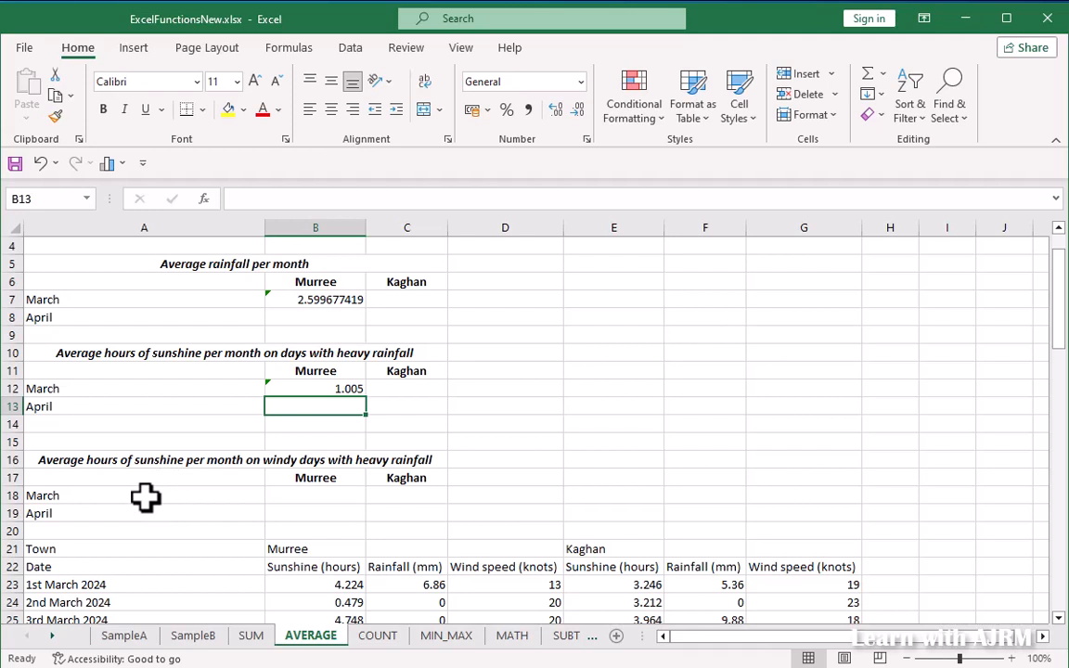
{"action": "left_click", "coordinate": [357, 496]}
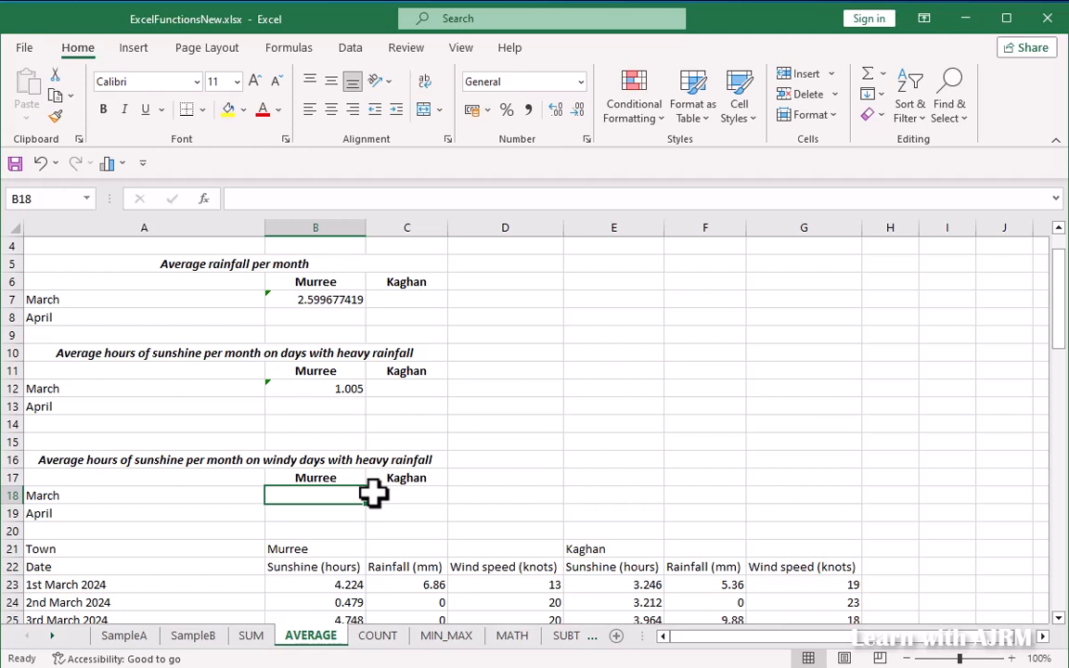
{"action": "type", "text": "=A"}
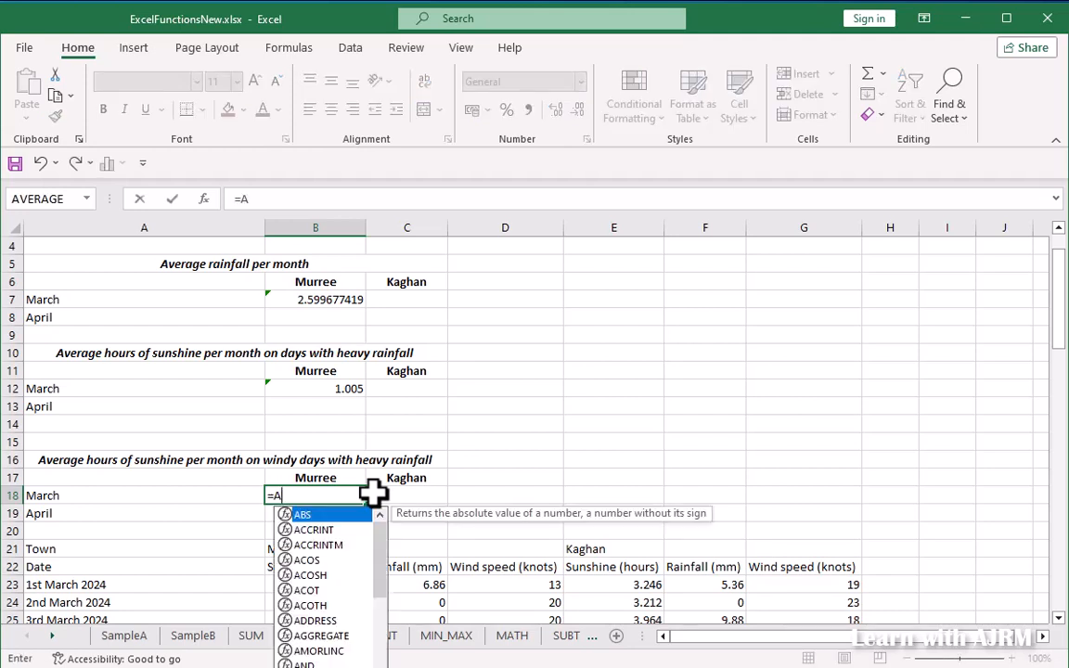
{"action": "type", "text": "VERAGEIFS"}
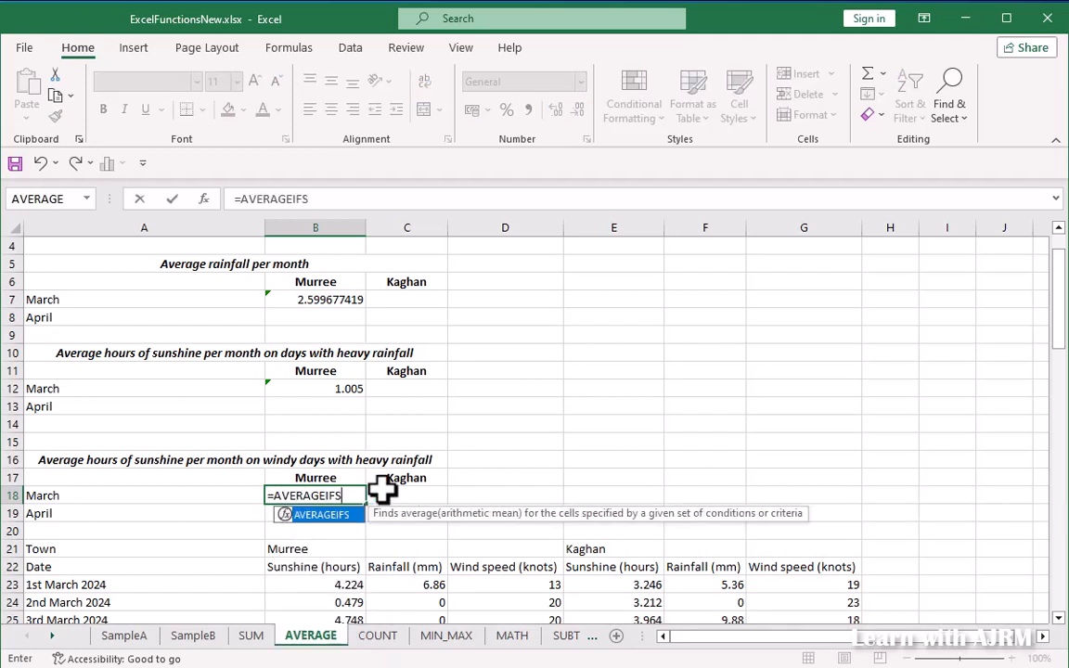
{"action": "type", "text": "("}
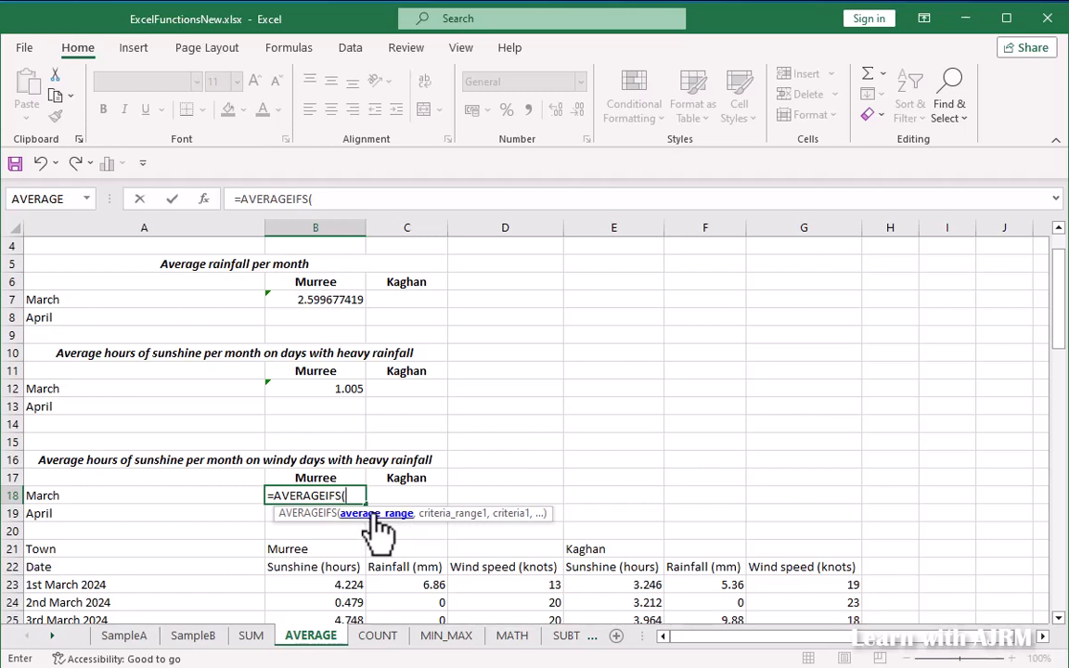
{"action": "left_click", "coordinate": [327, 584]}
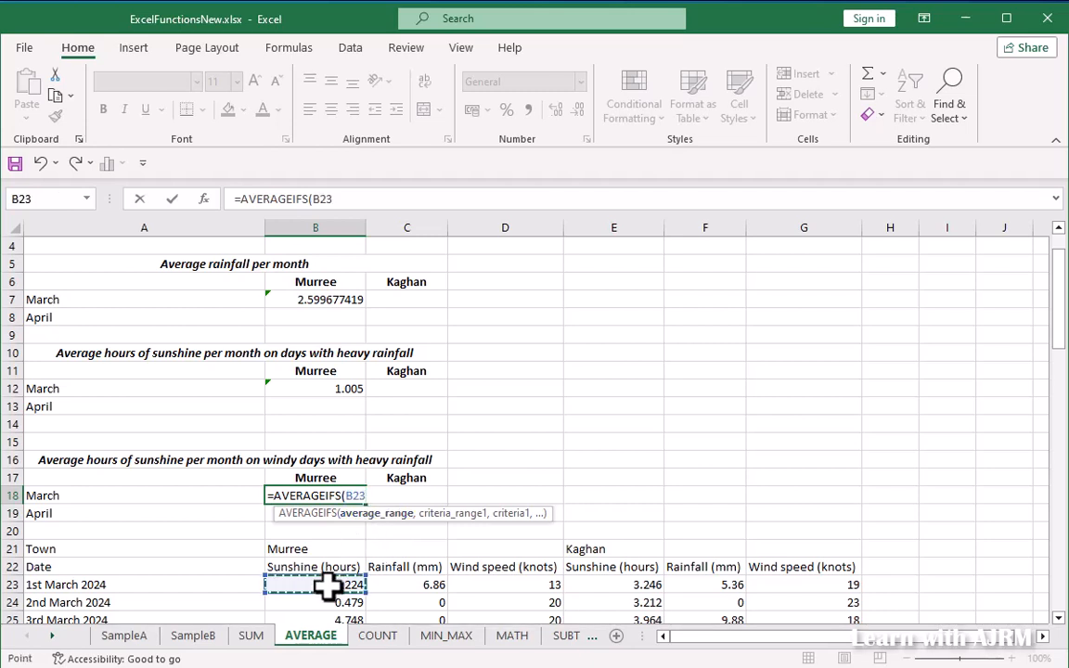
{"action": "left_click_drag", "start_coordinate": [327, 585], "coordinate": [318, 370]}
{"action": "scroll", "coordinate": [354, 405], "scroll_direction": "up", "scroll_amount": 2}
{"action": "scroll", "coordinate": [354, 405], "scroll_direction": "up", "scroll_amount": 9}
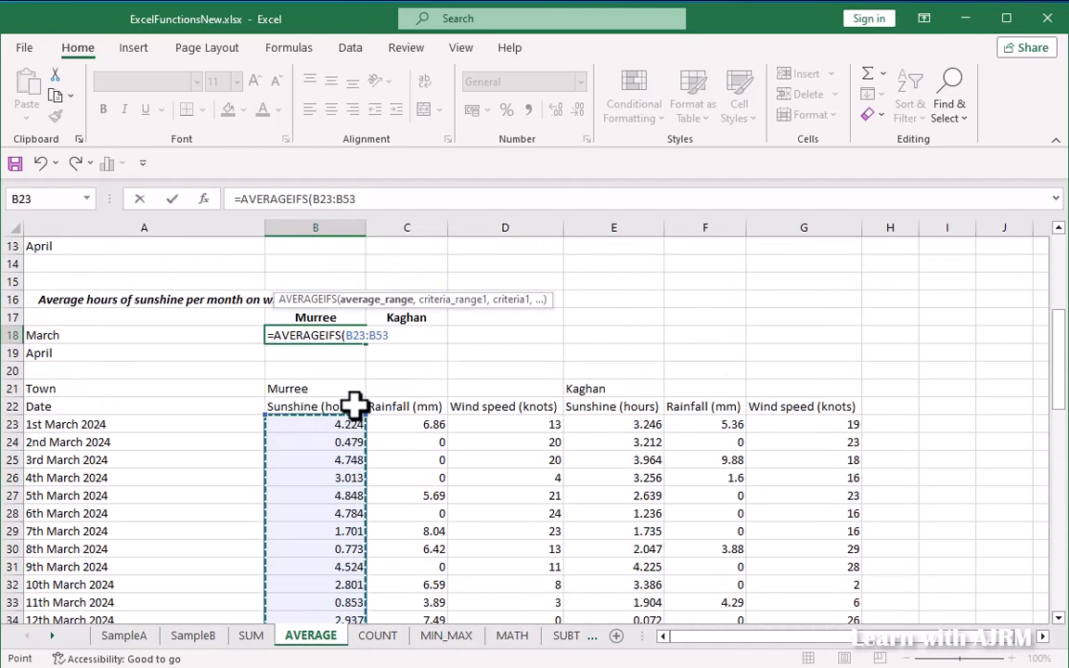
{"action": "type", "text": ","}
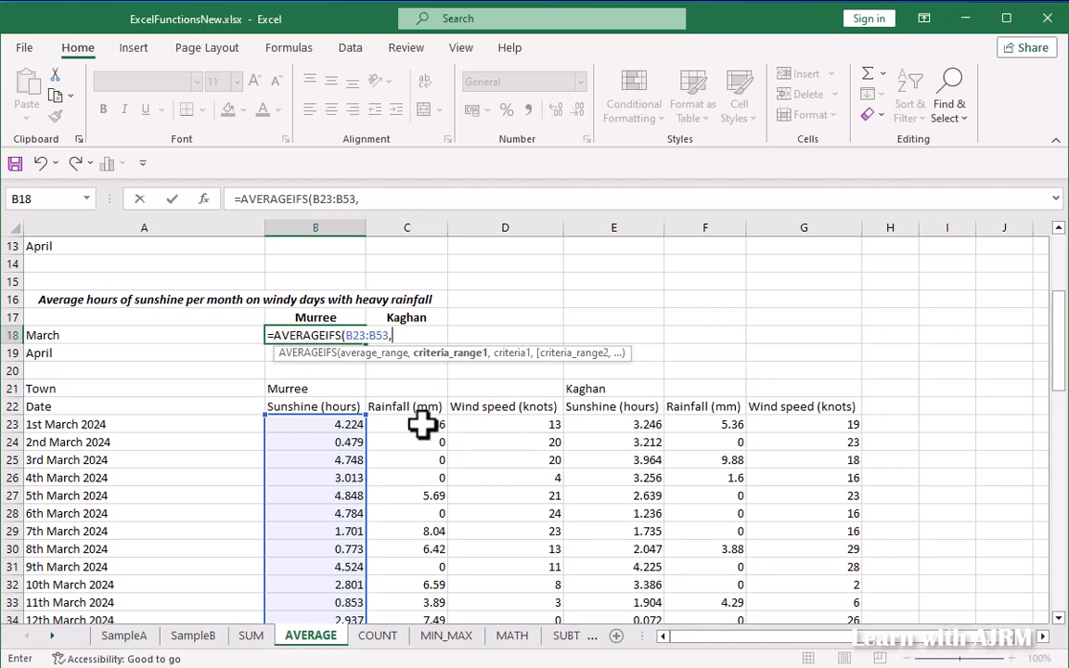
- Add Murree's March rainfall, C23:C53, to the AVERAGEIFS formula as the first criteria range with the criterion ">7.5"
{"action": "left_click_drag", "start_coordinate": [422, 425], "coordinate": [415, 454]}
{"action": "scroll", "coordinate": [445, 453], "scroll_direction": "up", "scroll_amount": 6}
{"action": "type", "text": ","}
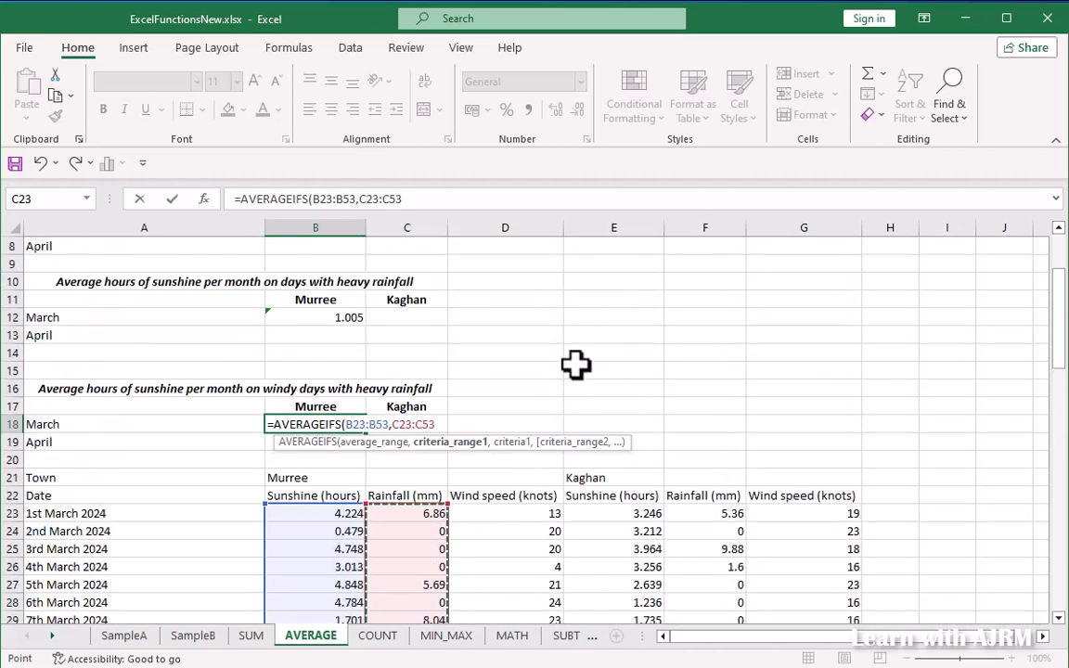
{"action": "type", "text": "\""}
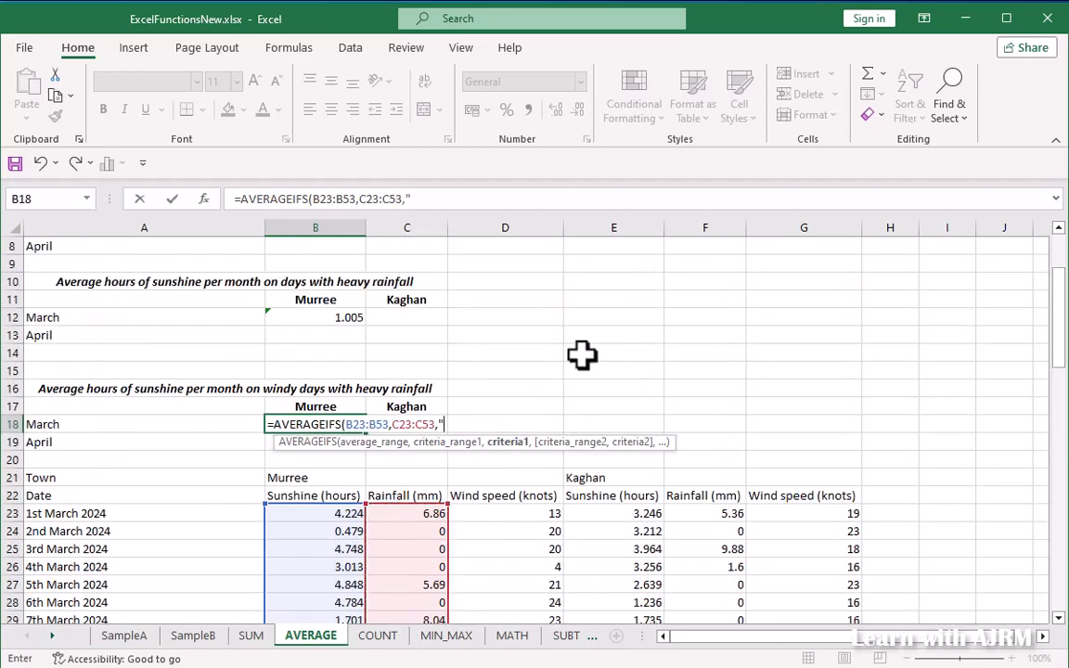
{"action": "type", "text": ">7.5\","}
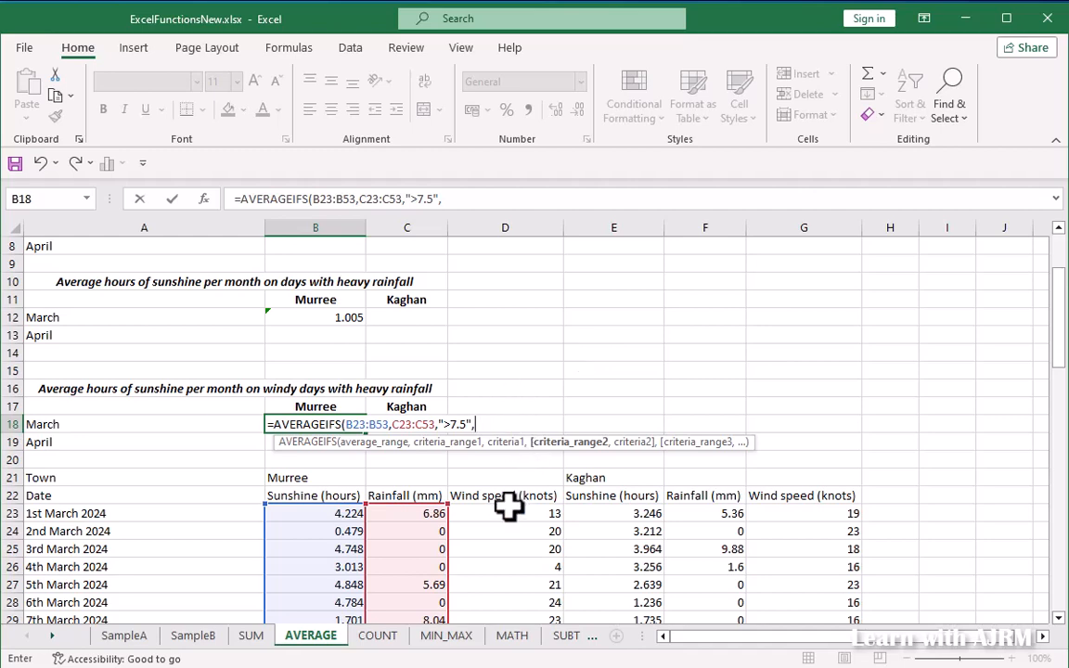
- Complete the AVERAGEIFS formula with Murree's March wind speed, D23:D53, as the second criteria range and the criterion ">20"
{"action": "left_click_drag", "start_coordinate": [509, 506], "coordinate": [522, 259]}
{"action": "scroll", "coordinate": [557, 315], "scroll_direction": "up", "scroll_amount": 11}
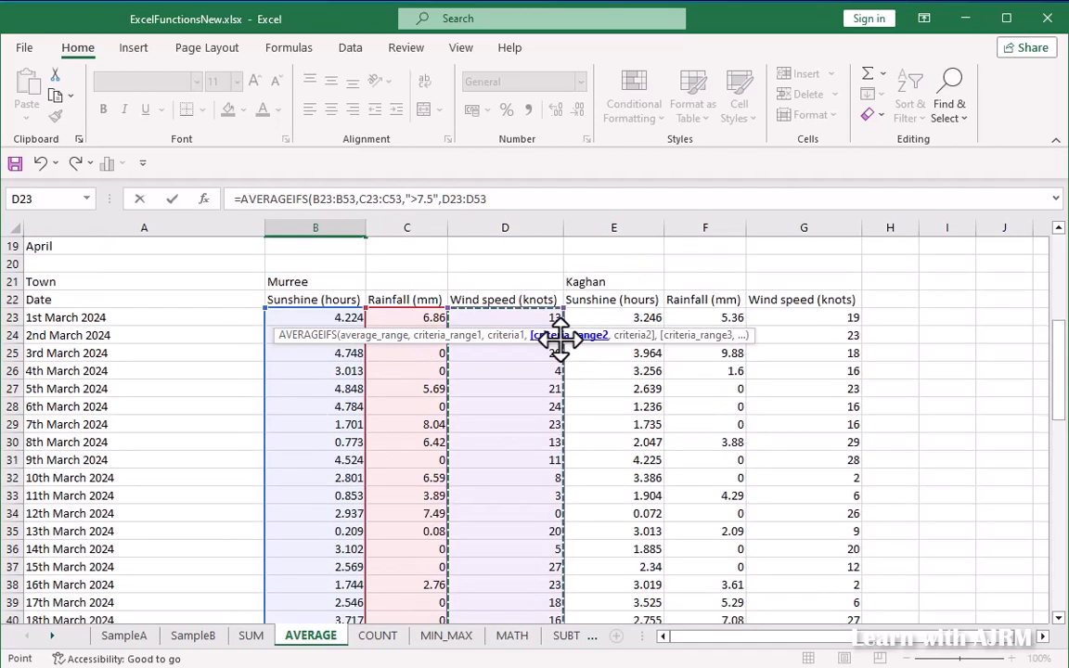
{"action": "scroll", "coordinate": [650, 297], "scroll_direction": "up", "scroll_amount": 3}
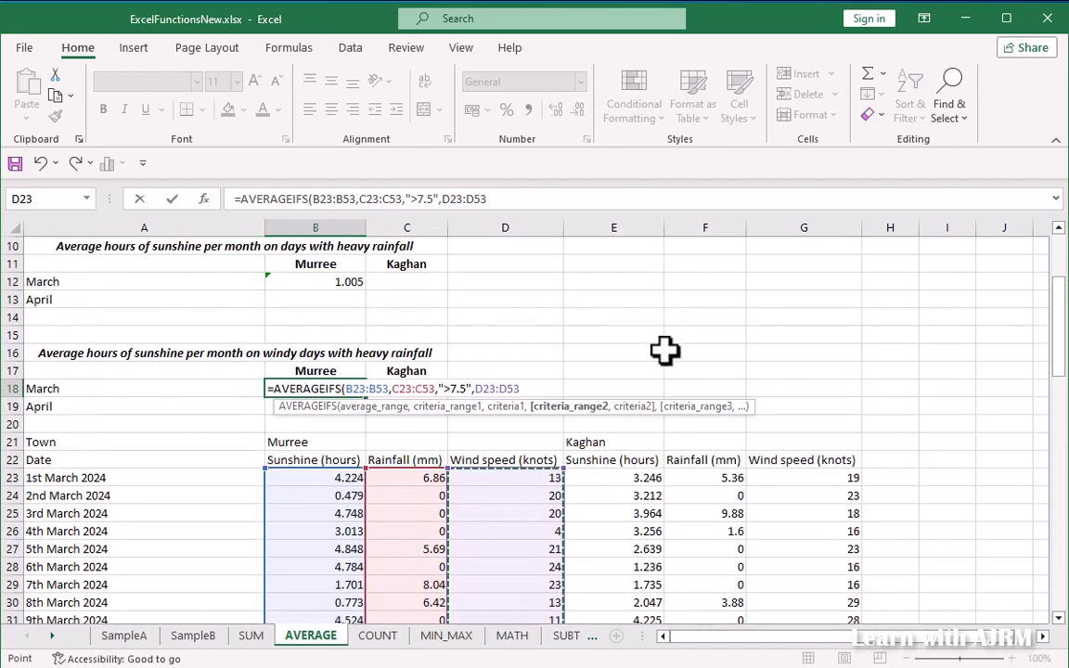
{"action": "type", "text": ",\""}
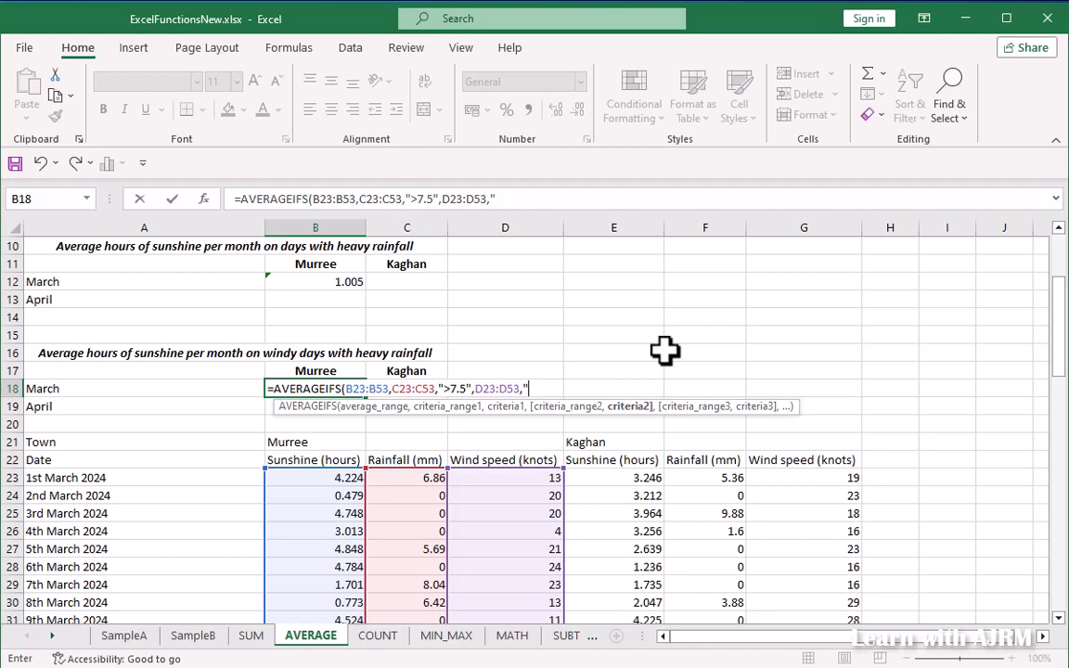
{"action": "type", "text": ">20\")"}
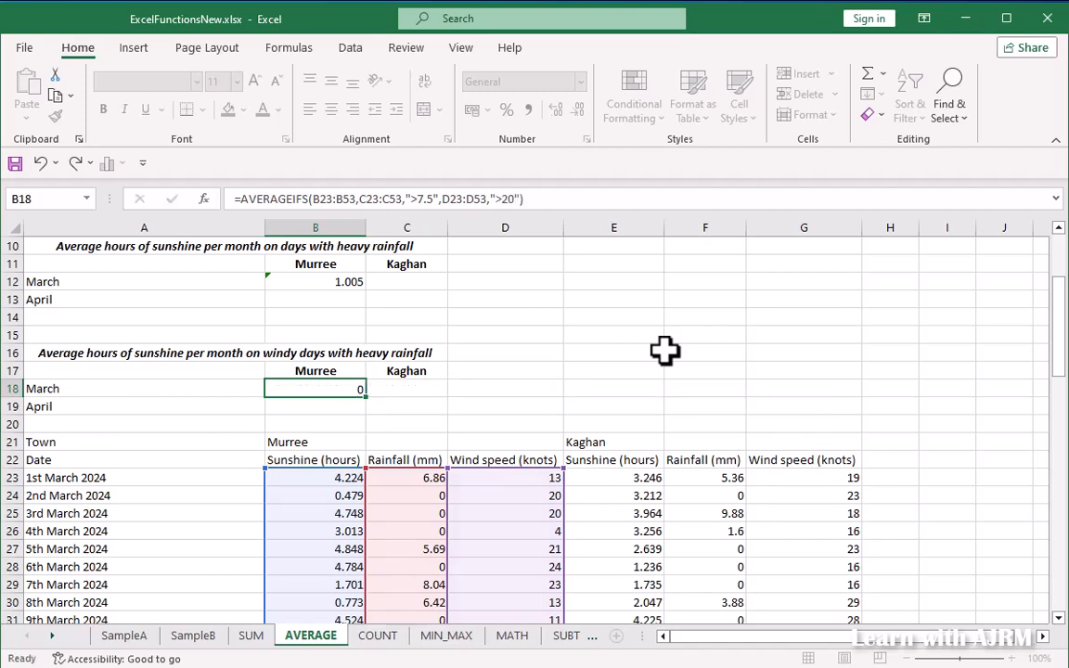
{"action": "key", "text": "Return"}
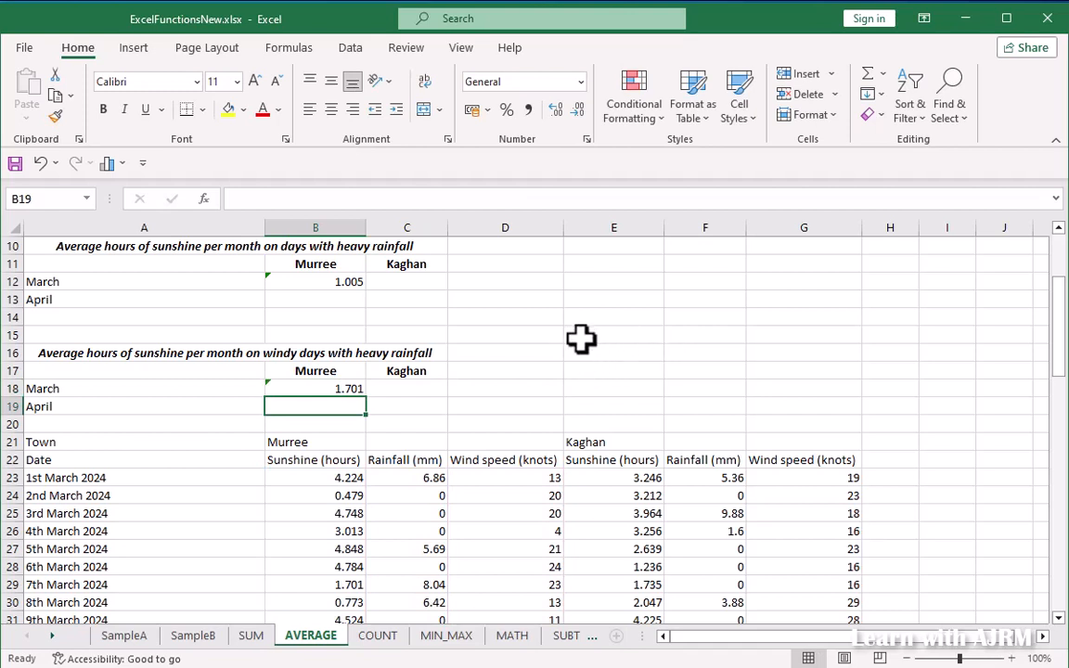